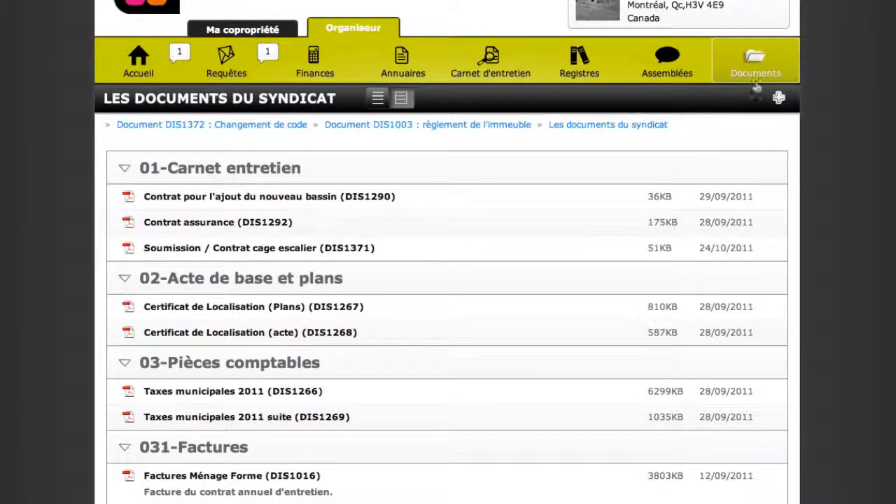
Look through the syndicate's documents by binder, checking the table view and returning to the grouped view
scroll(468, 241, down, 1)
scroll(468, 241, down, 6)
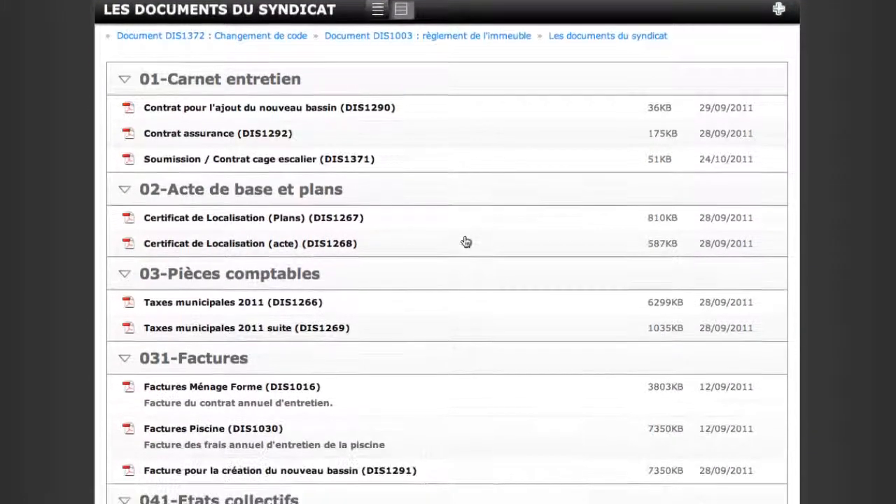
scroll(466, 242, up, 3)
scroll(466, 242, up, 3)
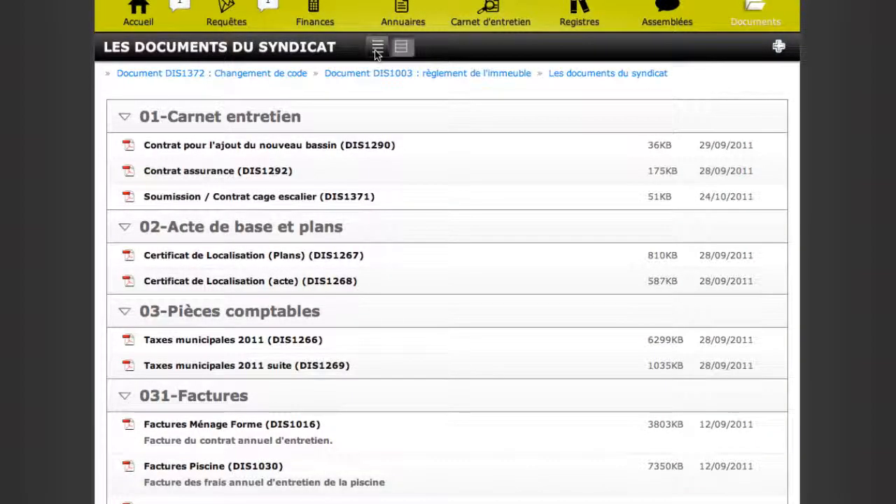
click(377, 49)
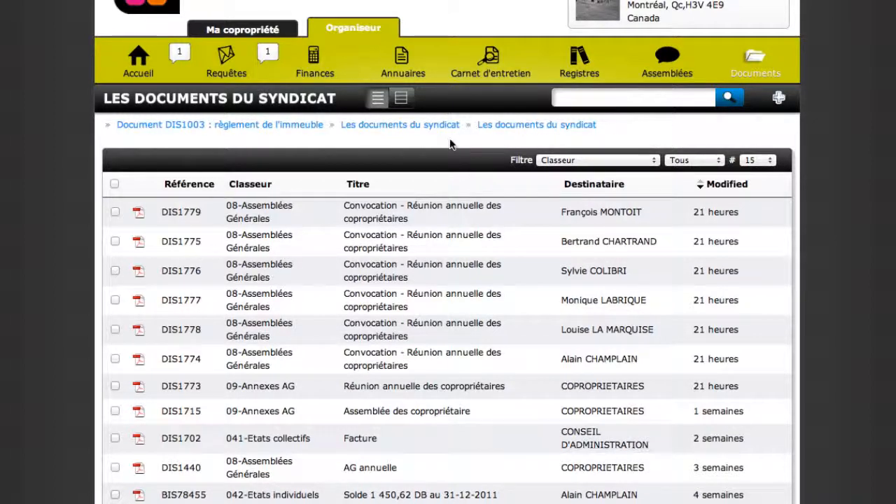
click(401, 105)
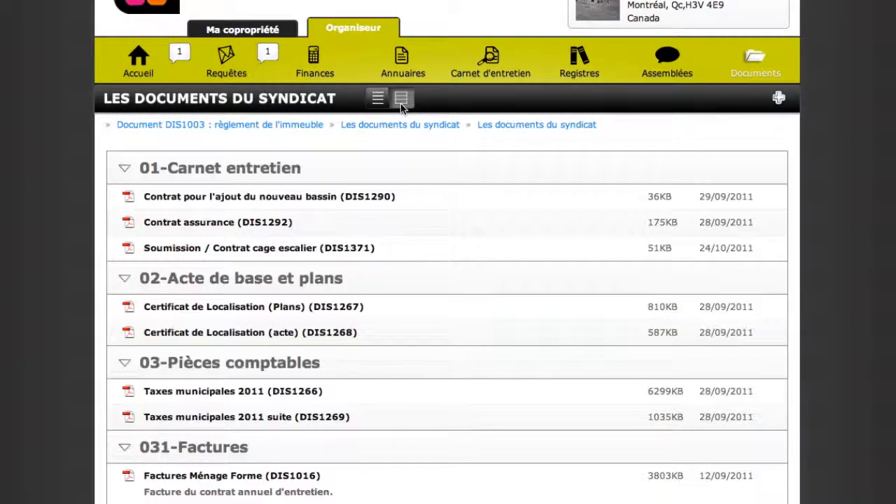
scroll(397, 334, down, 10)
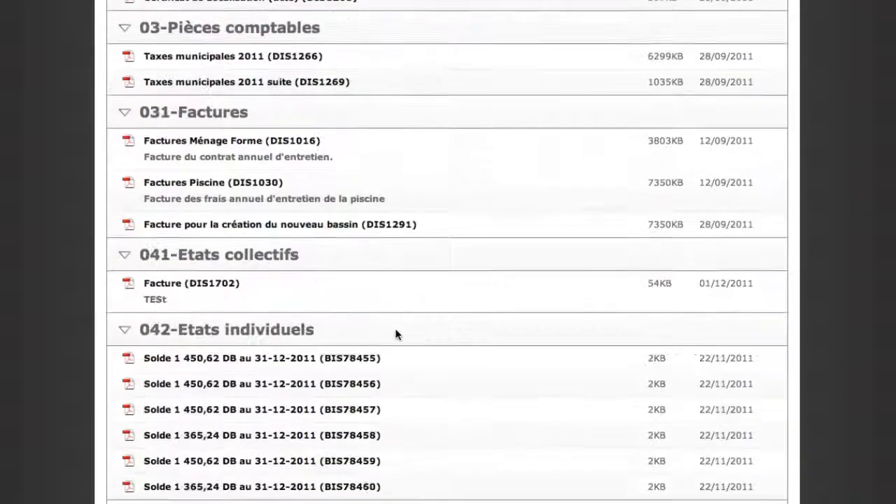
scroll(396, 334, down, 10)
scroll(396, 334, up, 9)
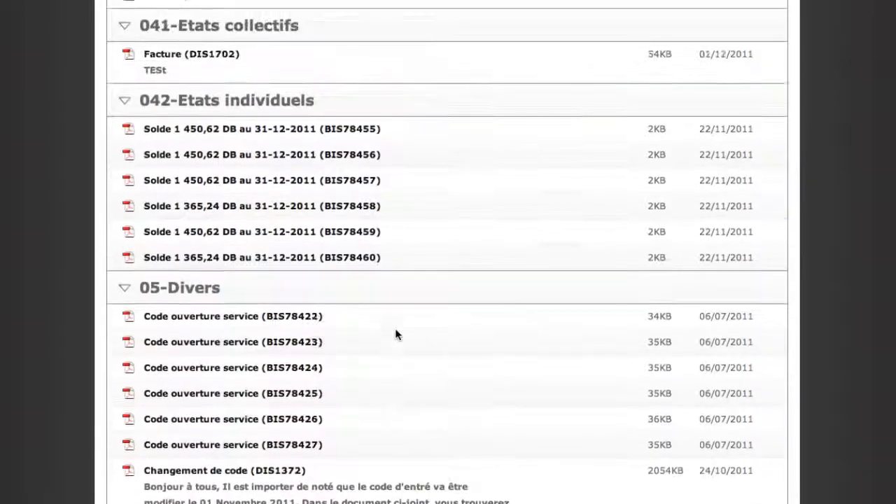
scroll(395, 334, up, 9)
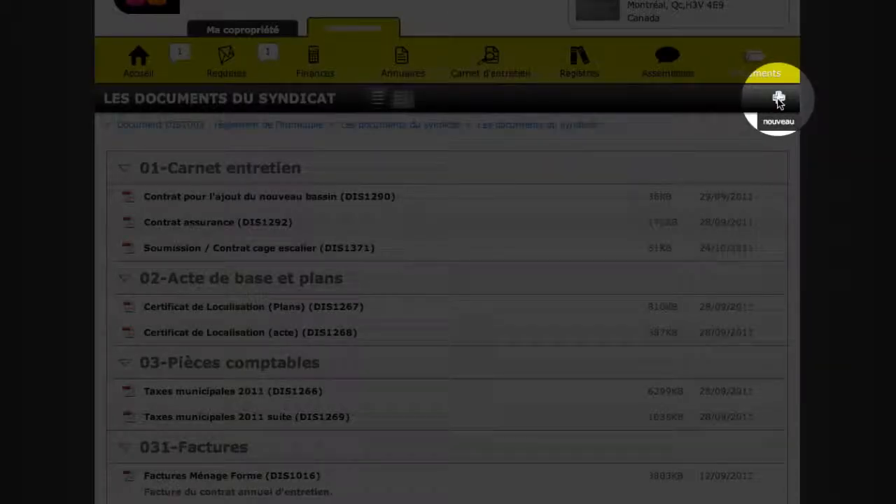
Create a new syndicate document and title it "Réglement de l'immeuble"
click(779, 100)
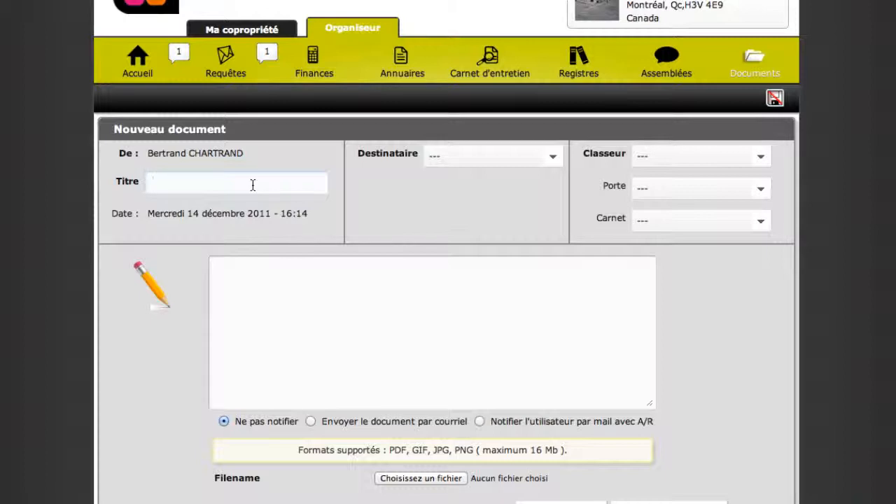
text(Réglement de l'immeuble)
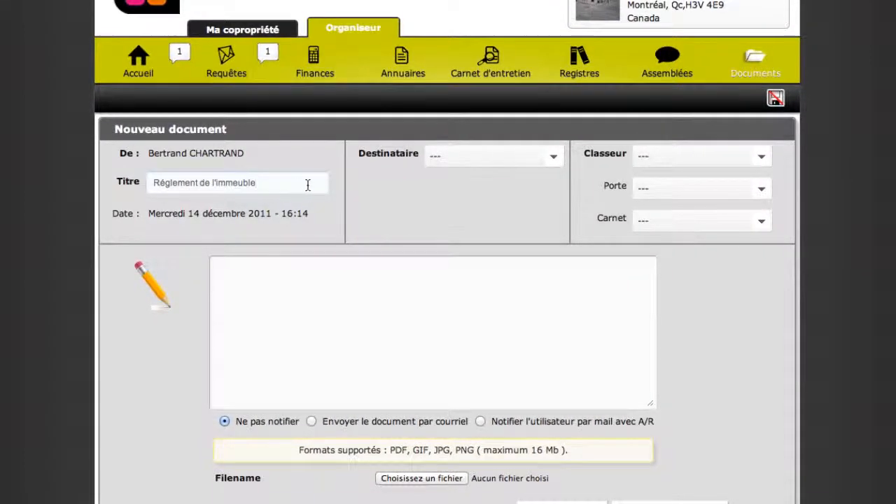
Try the CONFIDENTIEL recipient type with a person's first name in the name field, and the OCCUPANTS recipient group
click(562, 166)
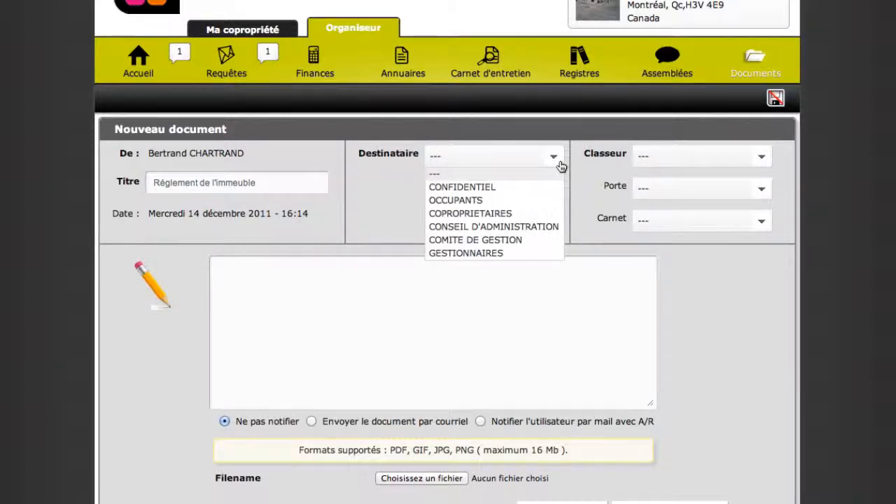
click(507, 193)
click(493, 188)
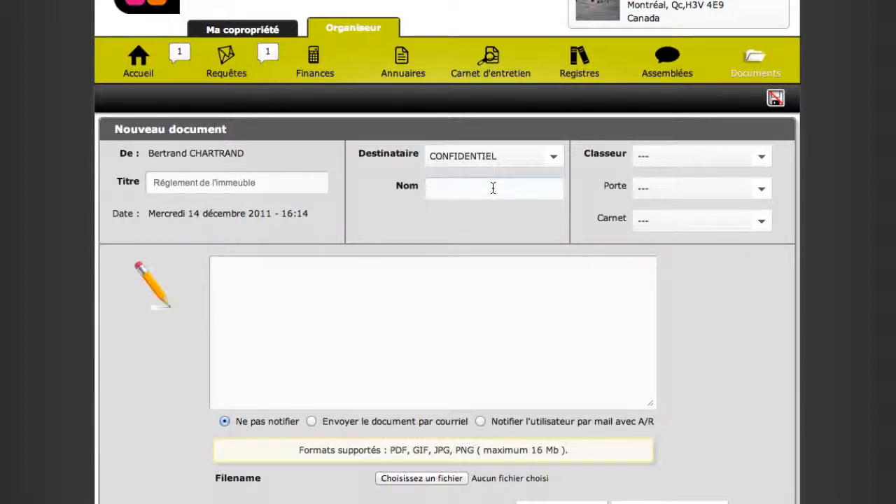
text(louise)
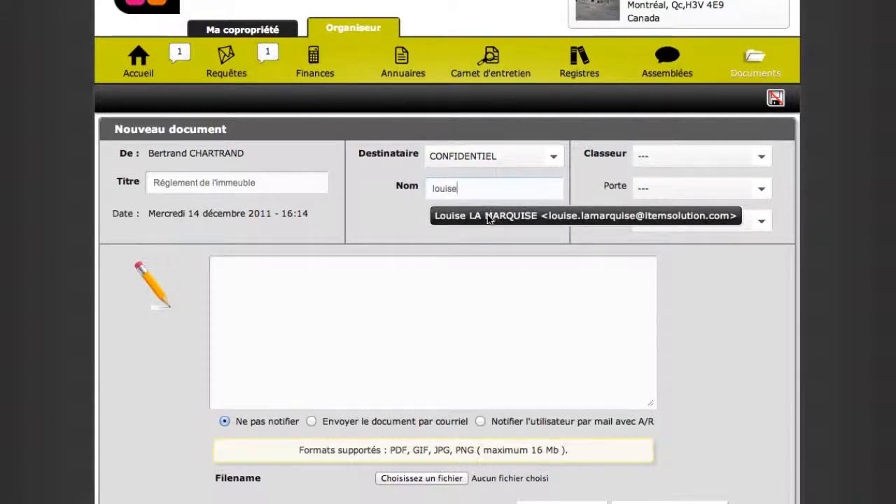
click(394, 233)
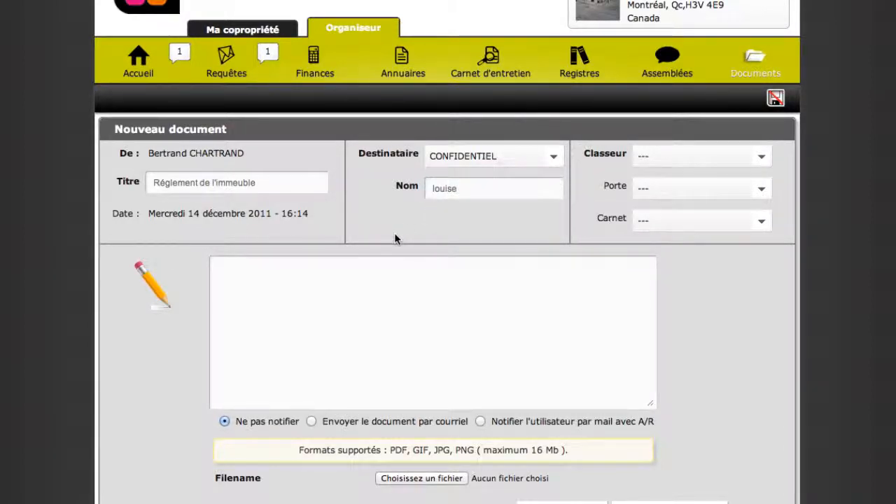
click(554, 162)
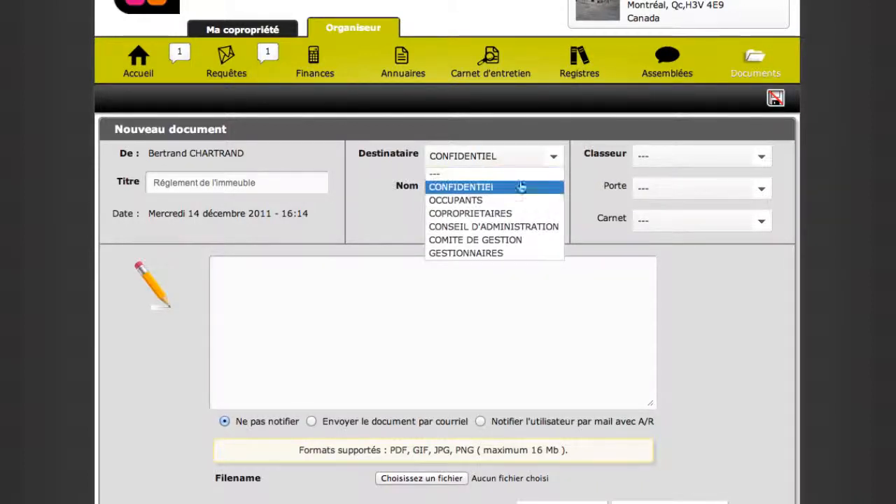
click(501, 201)
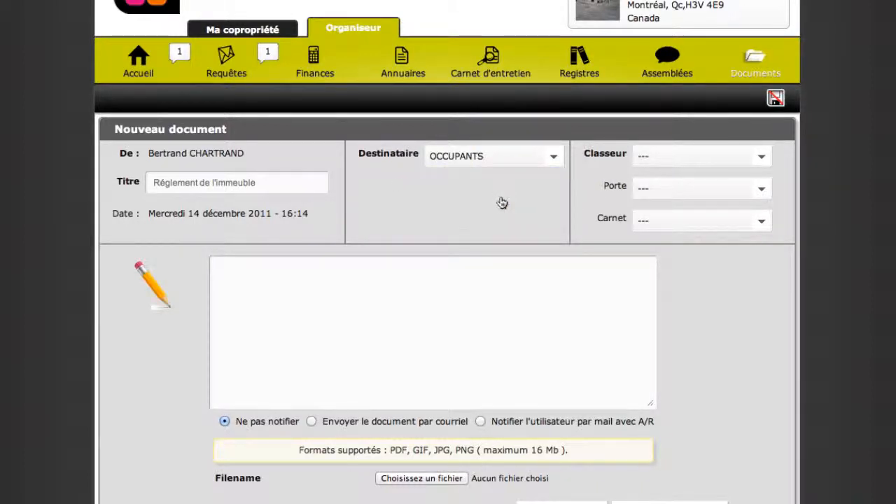
Set the document's recipient to COPROPRIETAIRES and file it in the binder 07-Vie de la copropriété
click(558, 167)
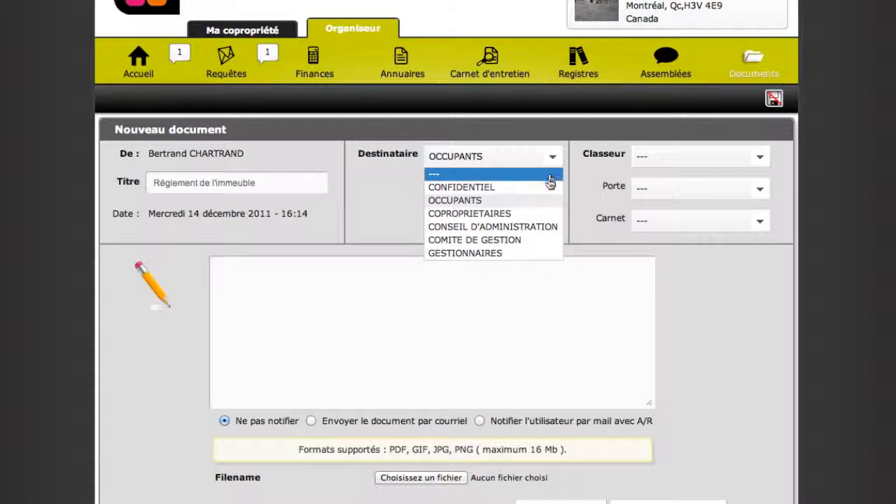
click(551, 218)
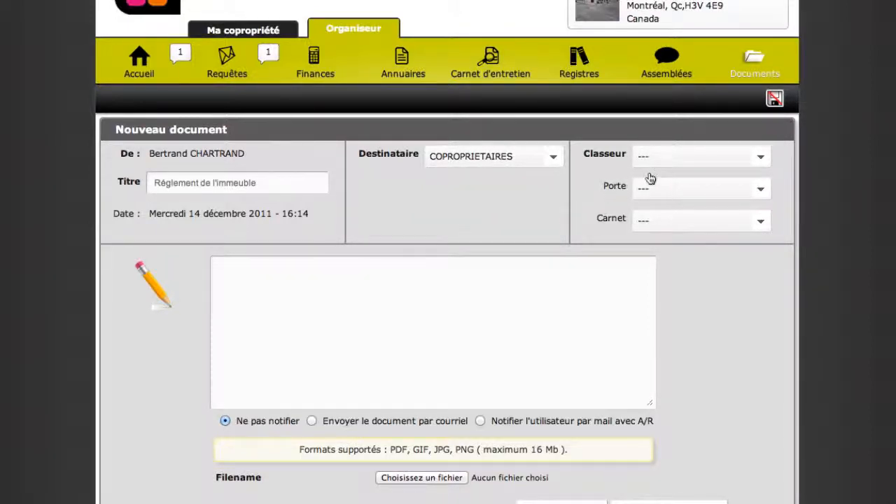
click(759, 159)
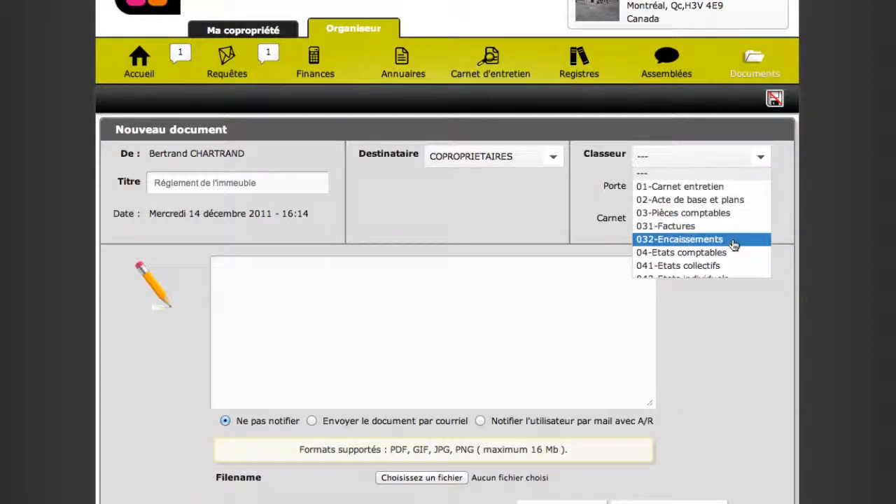
scroll(733, 244, down, 1)
scroll(733, 244, down, 3)
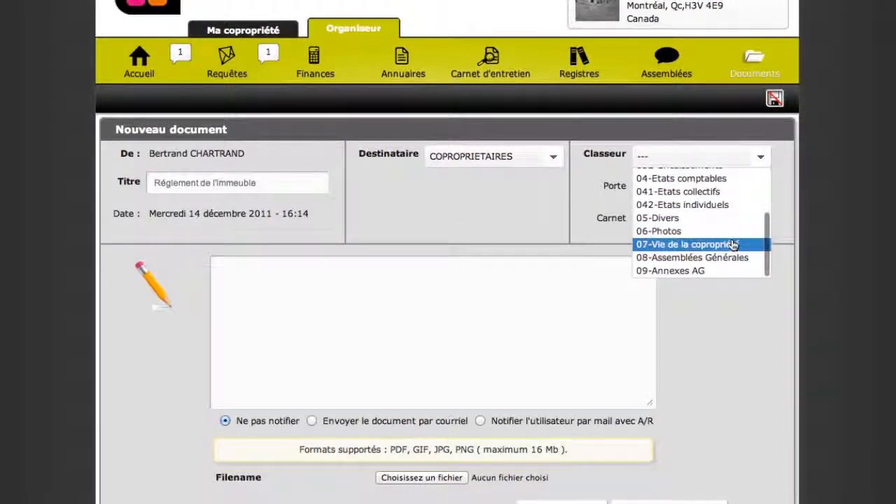
click(722, 245)
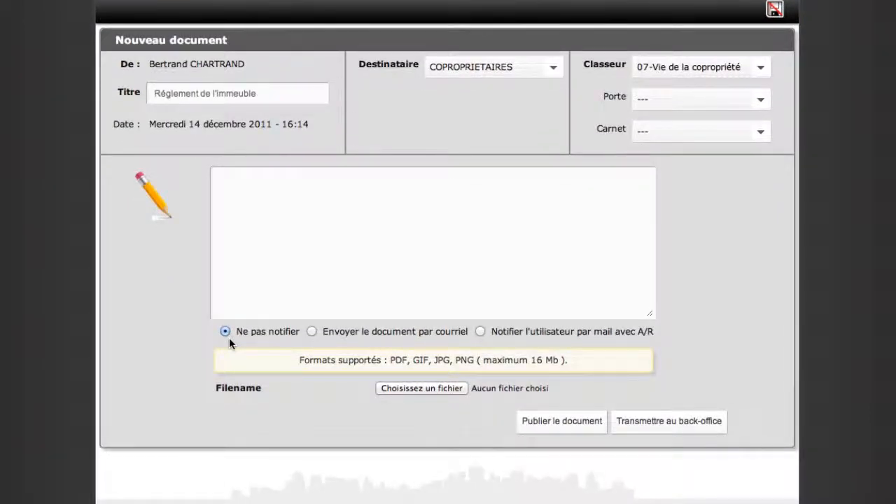
Set the notification to "Notifier l'utilisateur par mail avec A/R" and view the files available on the Desktop for attachment
click(312, 331)
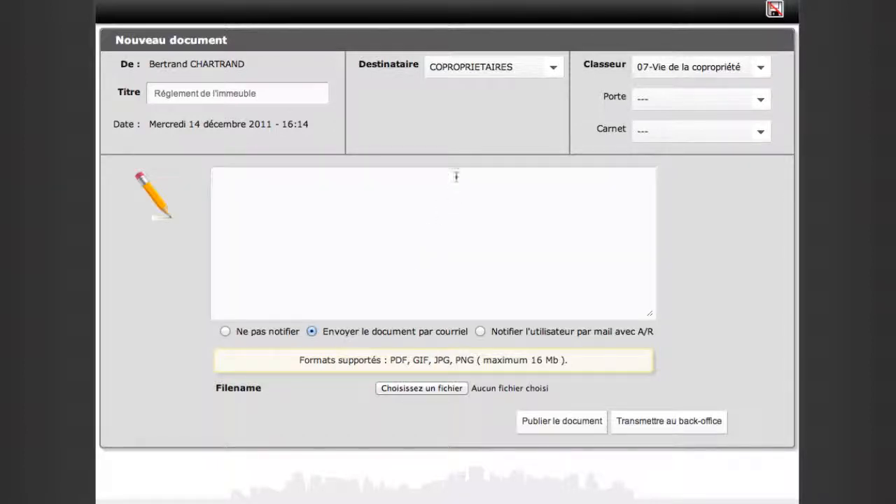
click(530, 332)
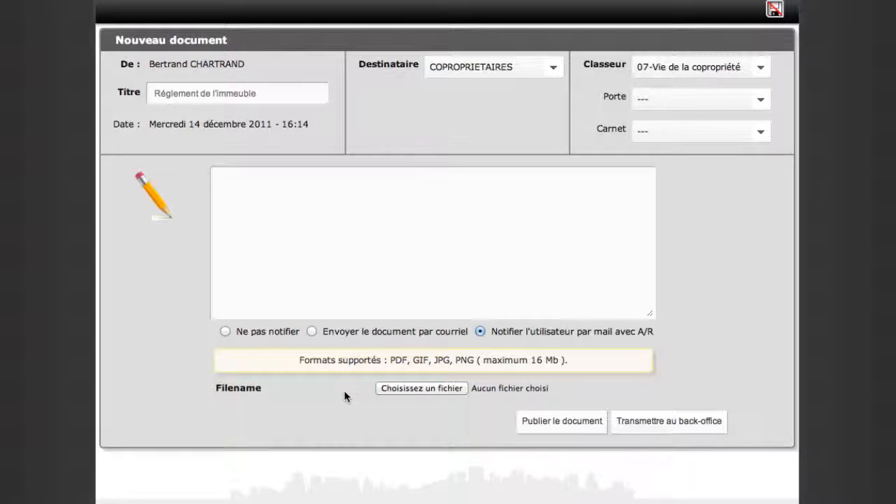
click(391, 387)
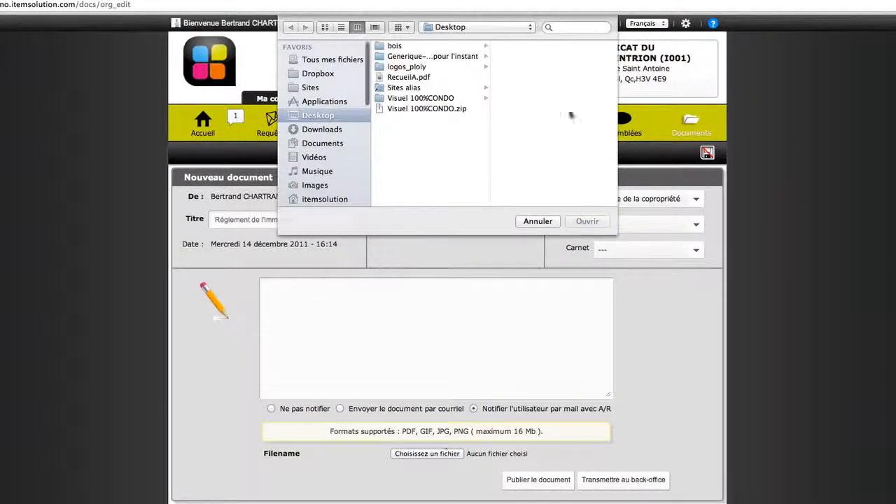
click(537, 221)
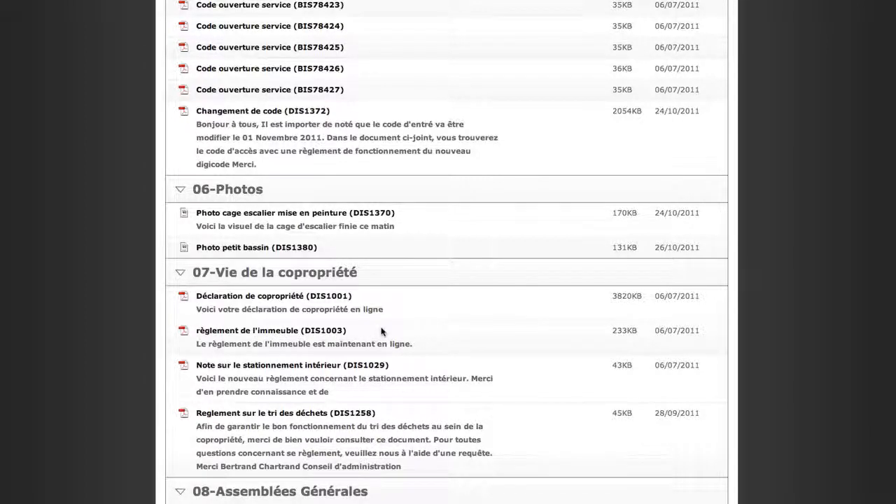
Open the existing document "règlement de l'immeuble" from the 07-Vie de la copropriété binder to view its details
click(381, 331)
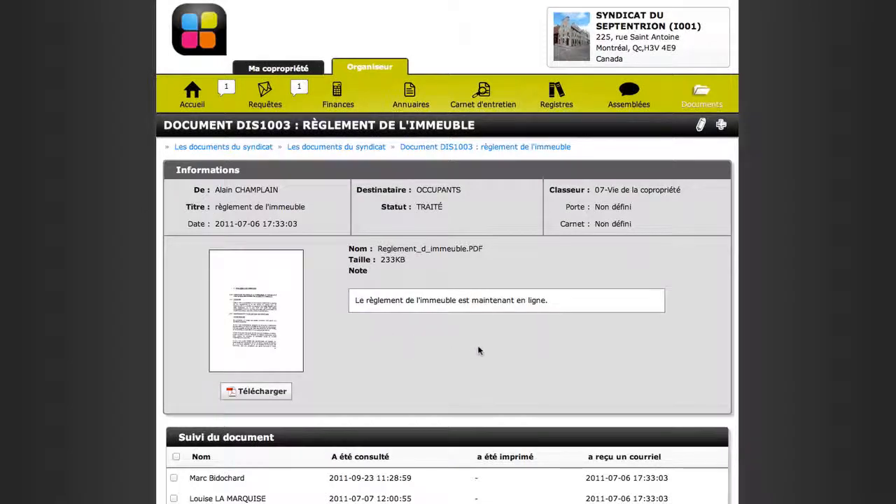
scroll(474, 348, down, 1)
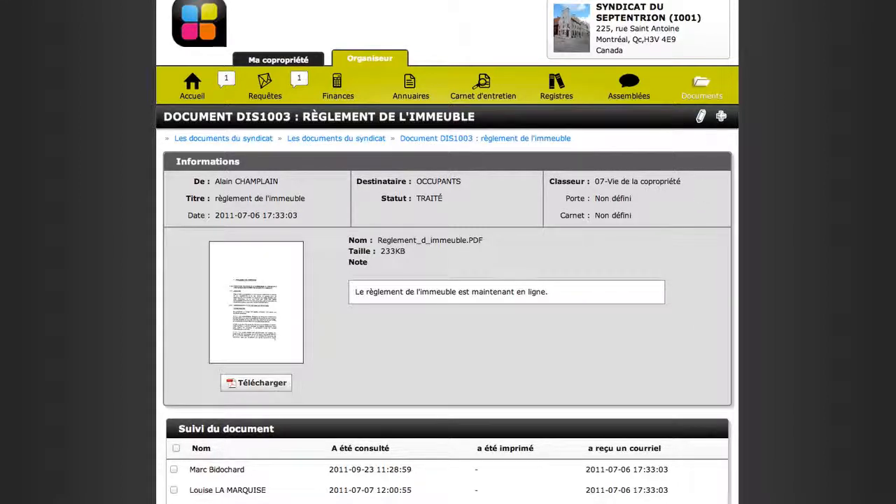
click(700, 119)
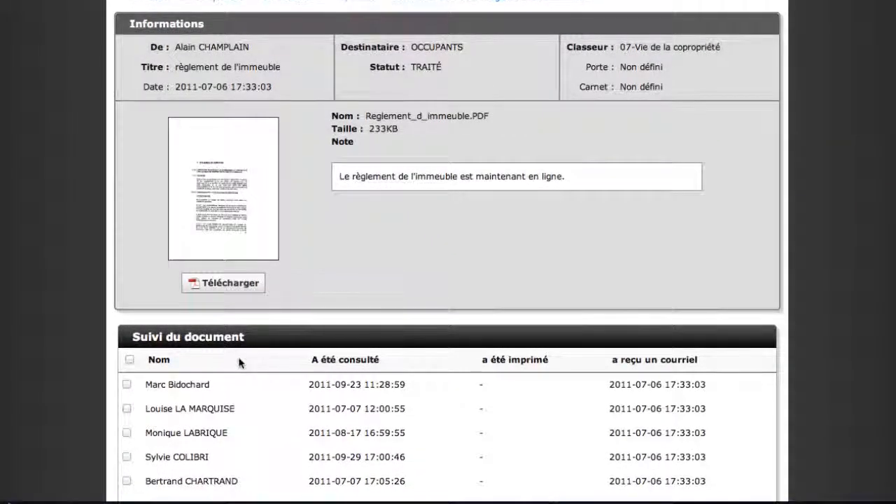
Select the third and fourth people in the document's "Suivi du document" tracking table
scroll(239, 361, down, 2)
scroll(239, 362, down, 1)
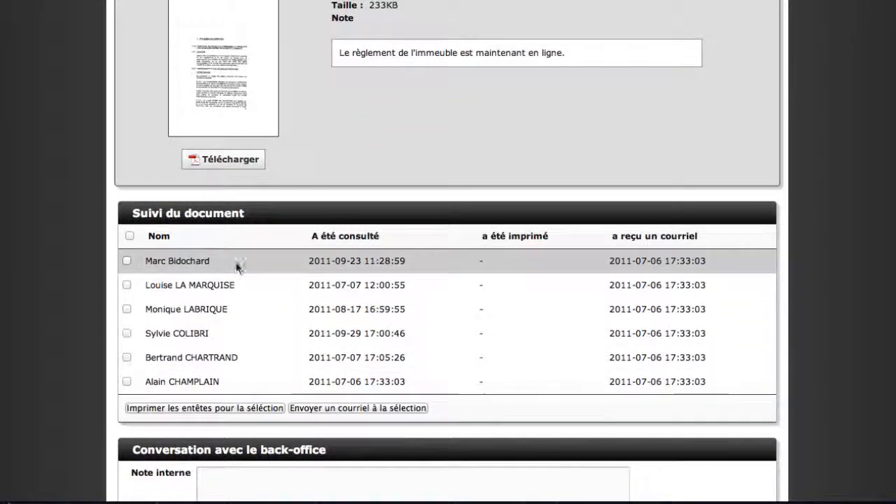
click(127, 308)
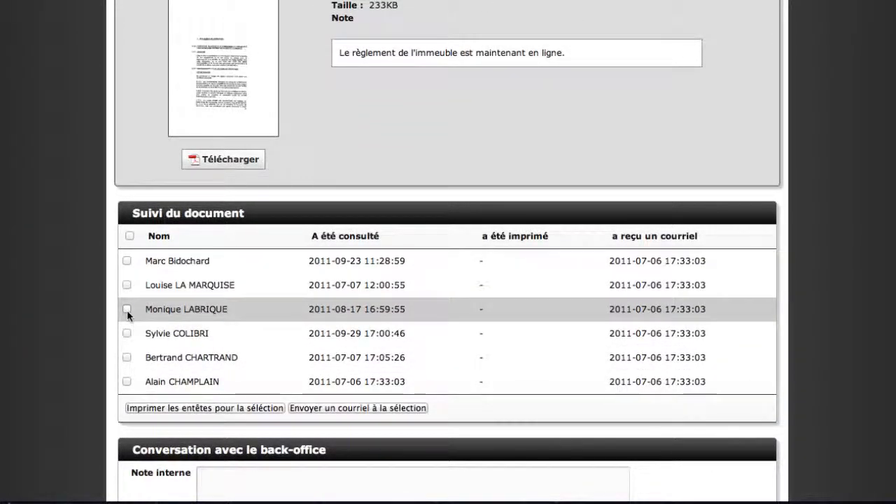
click(126, 333)
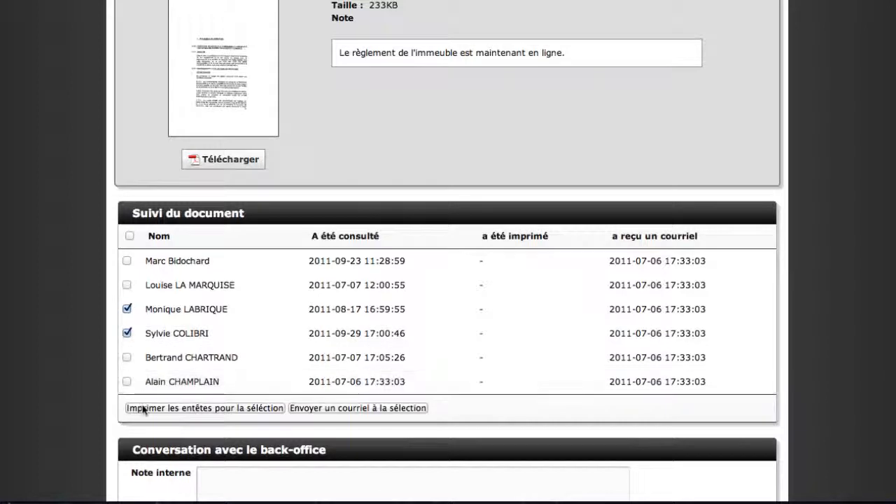